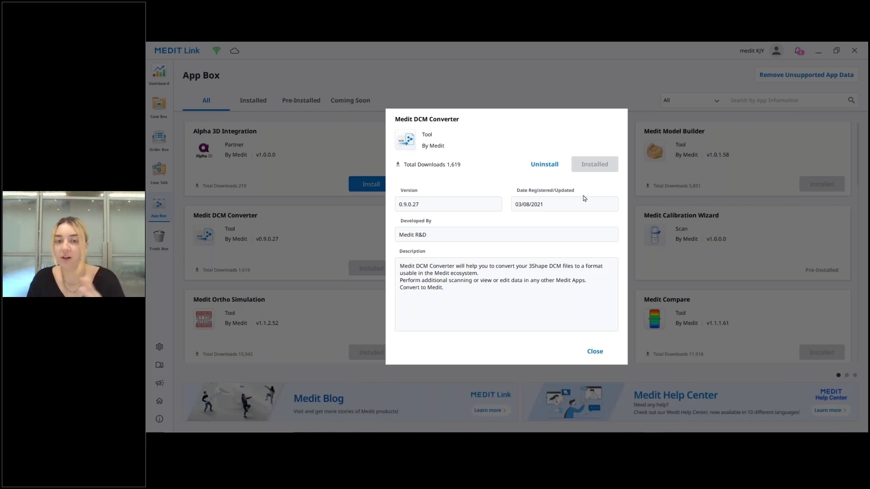
Register a new case named DCM Test's Case for the existing patient DCM Test and open it
left_click(603, 351)
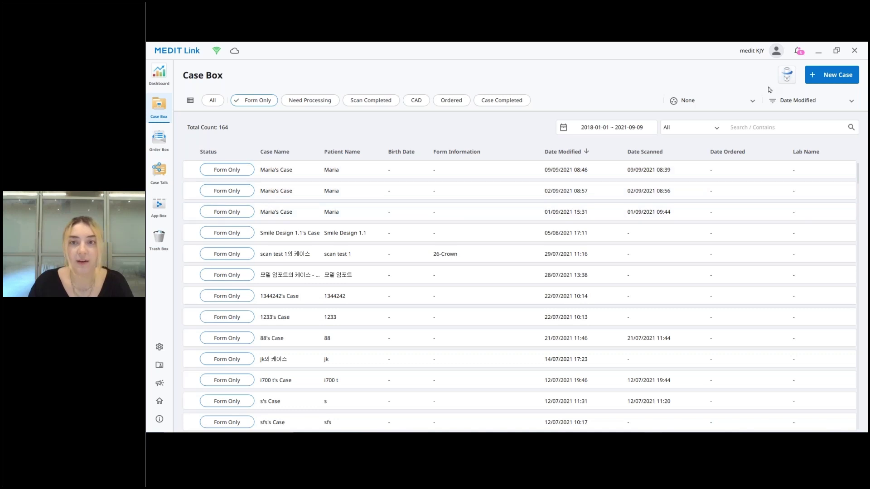
left_click(829, 74)
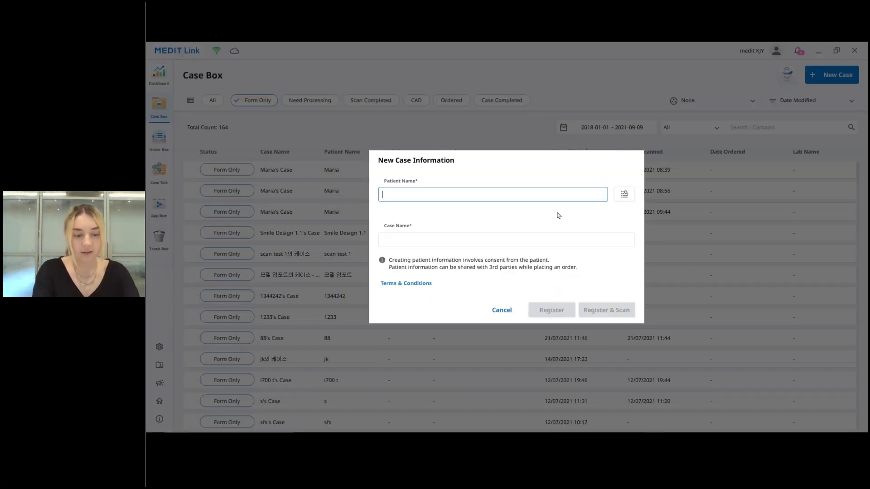
type("DCM")
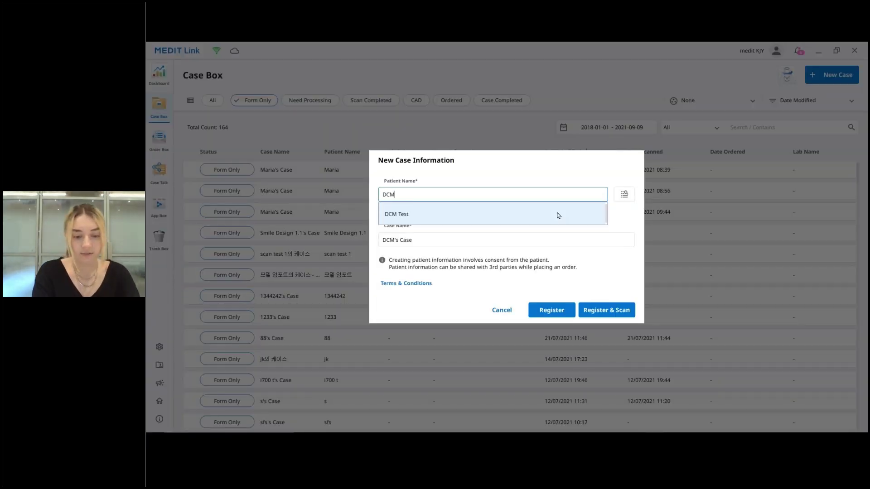
left_click(464, 215)
left_click(545, 311)
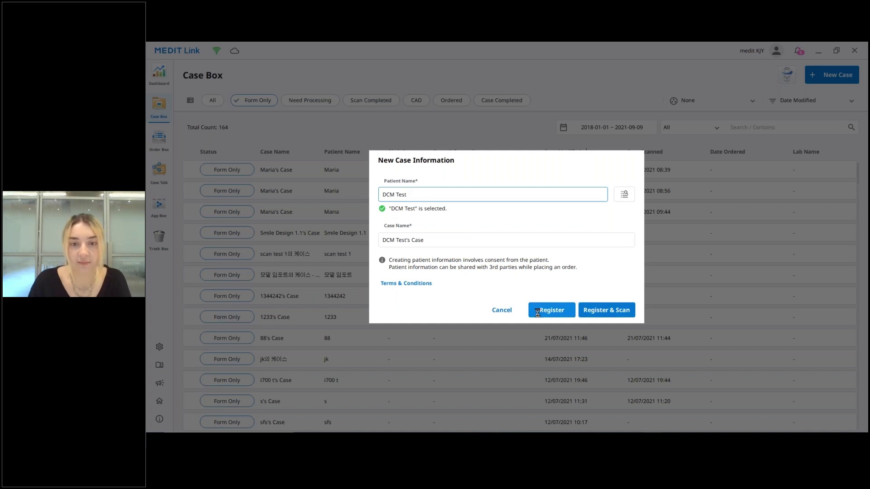
double_click(358, 167)
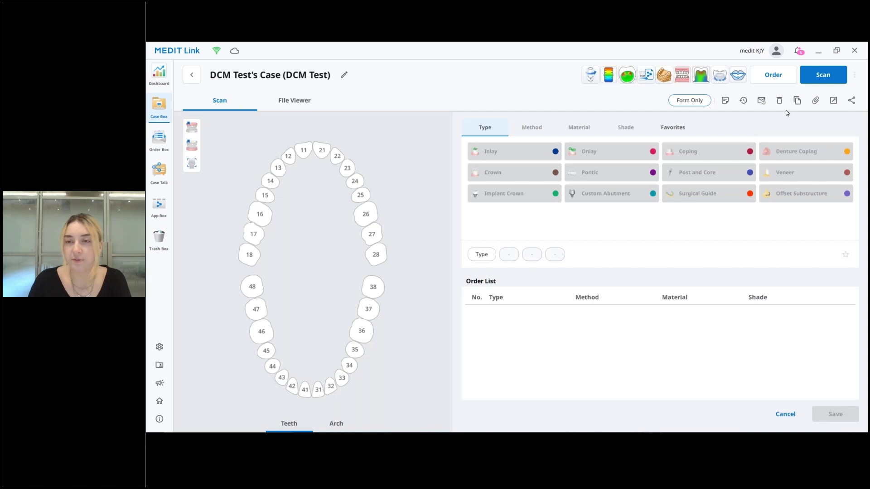
Attach Lower Raw Antagonist scan.dcm and Upper Raw Preparation scan.dcm from the desktop's DCM folder to the case
left_click(816, 100)
left_click(176, 100)
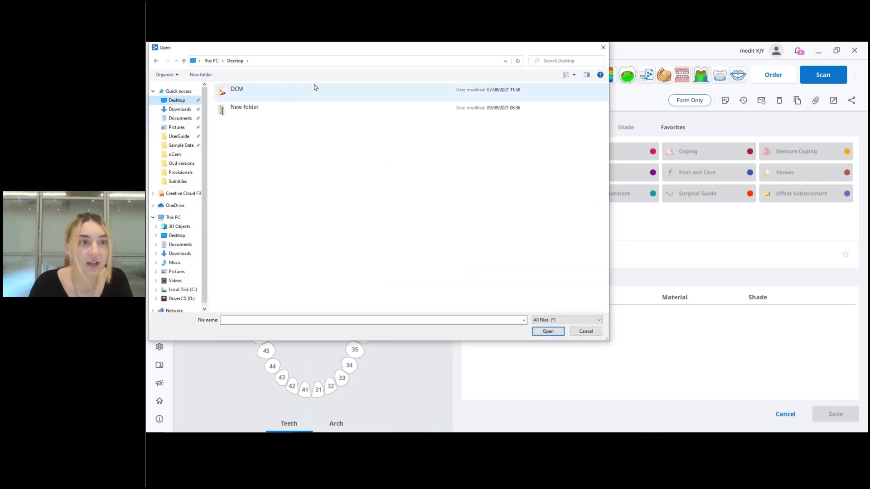
left_click(243, 92)
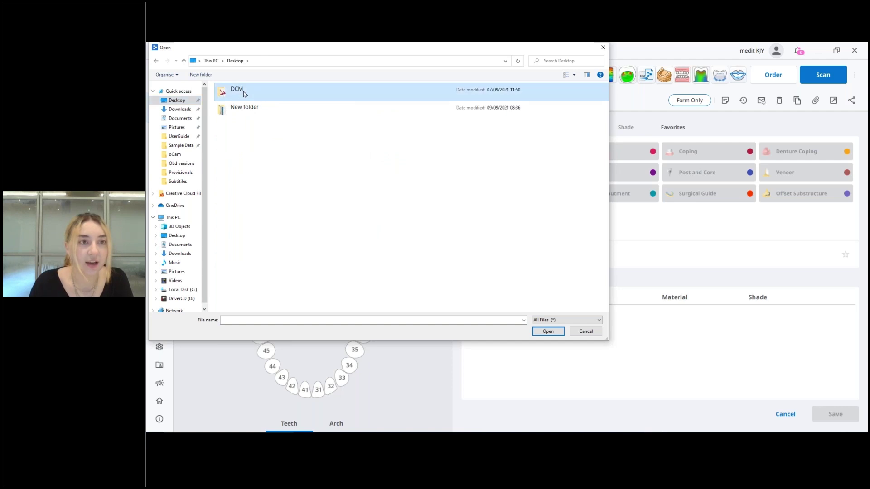
double_click(368, 91)
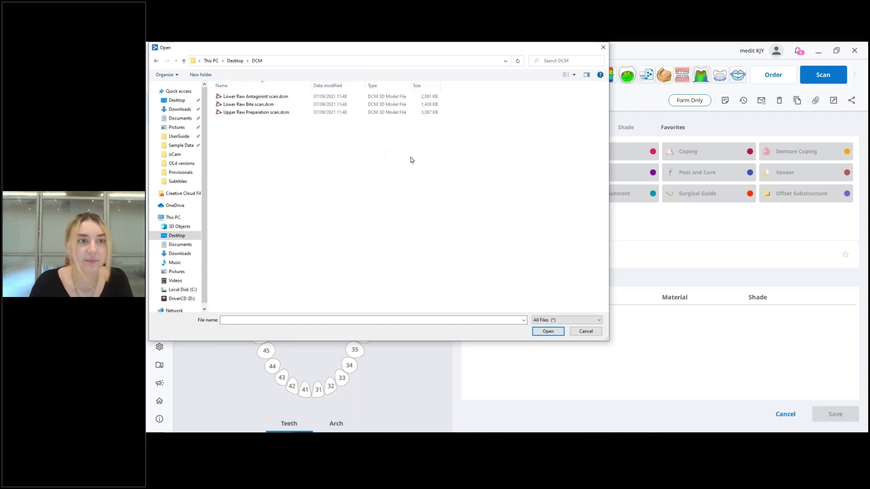
left_click_drag(472, 164, 213, 85)
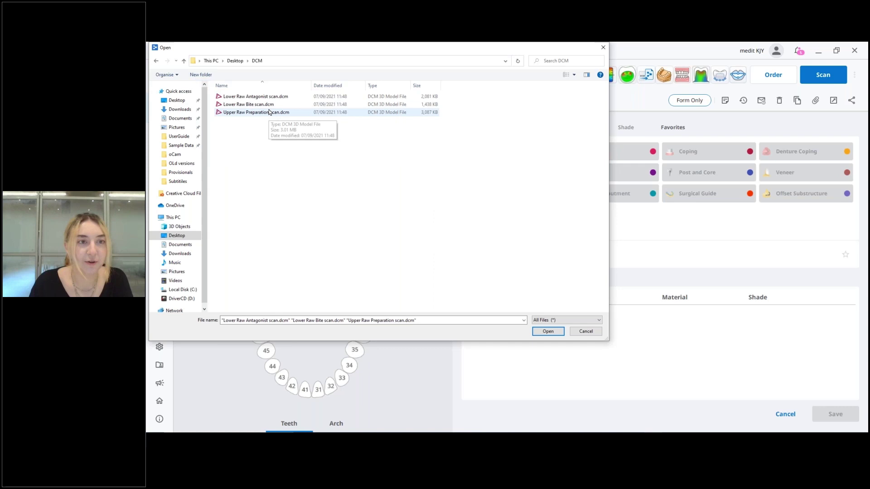
left_click_drag(492, 149, 149, 69)
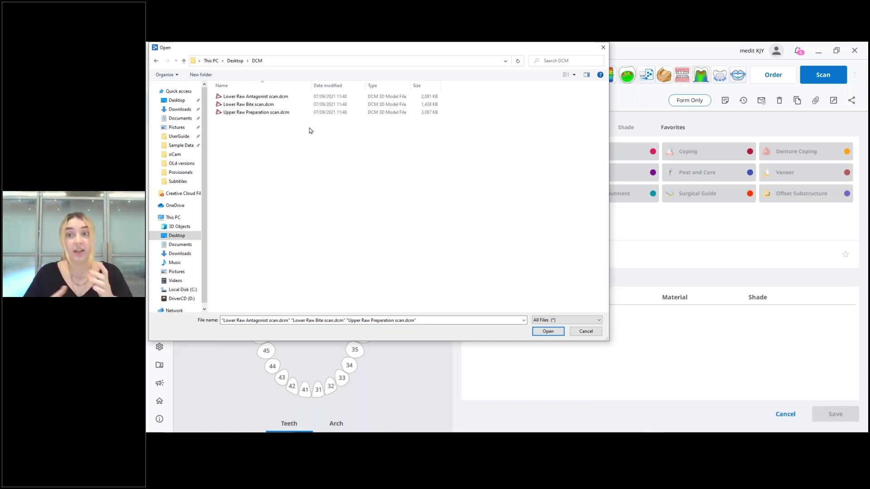
left_click(268, 97)
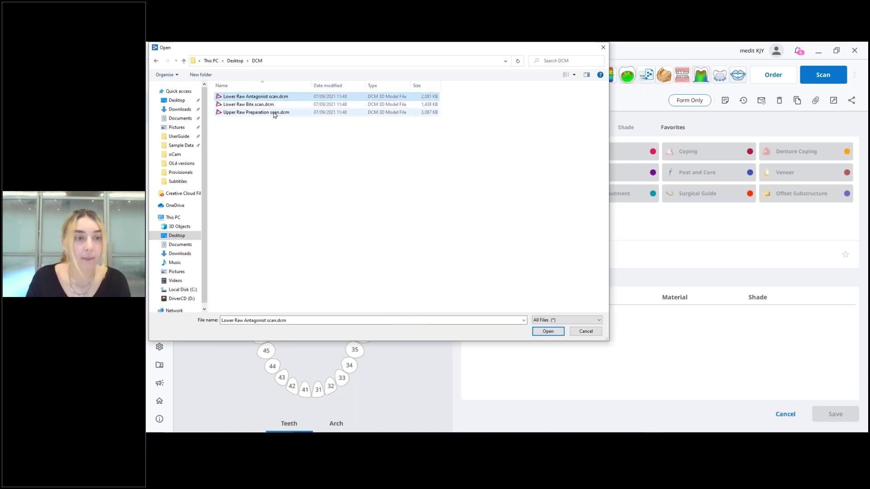
left_click(273, 112, "shift")
left_click(272, 106, "shift")
left_click(271, 113)
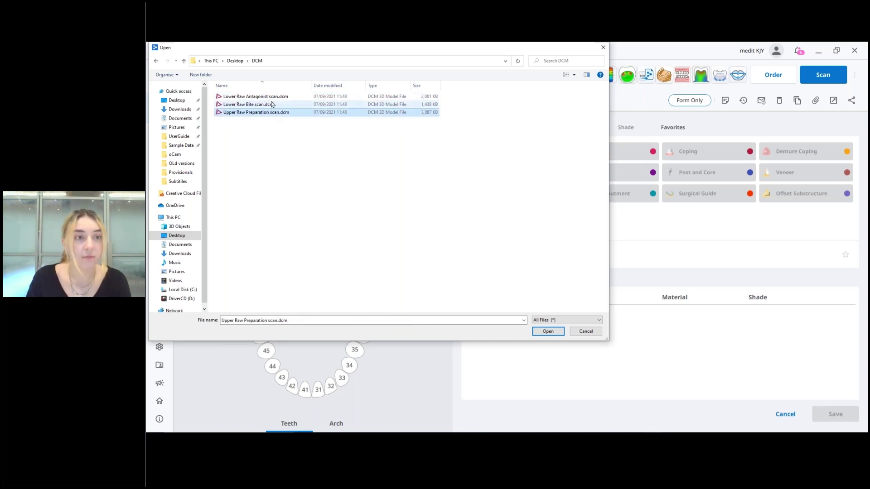
left_click(272, 97, "ctrl")
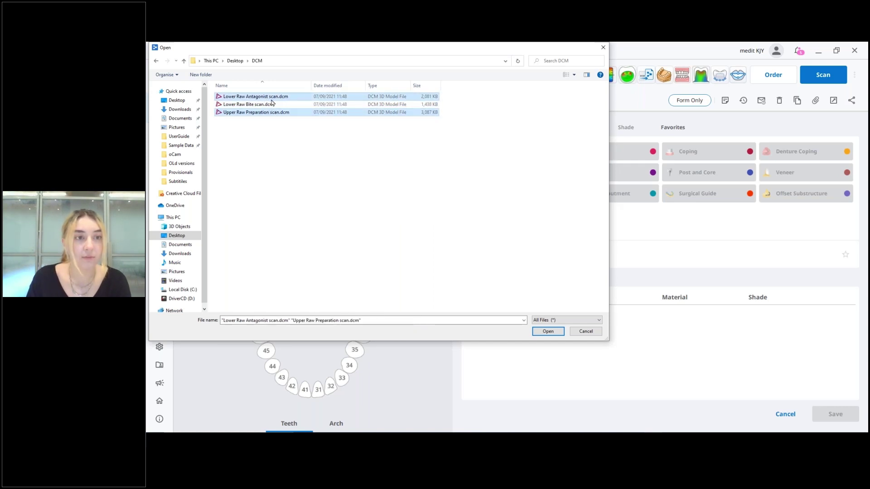
left_click(551, 332)
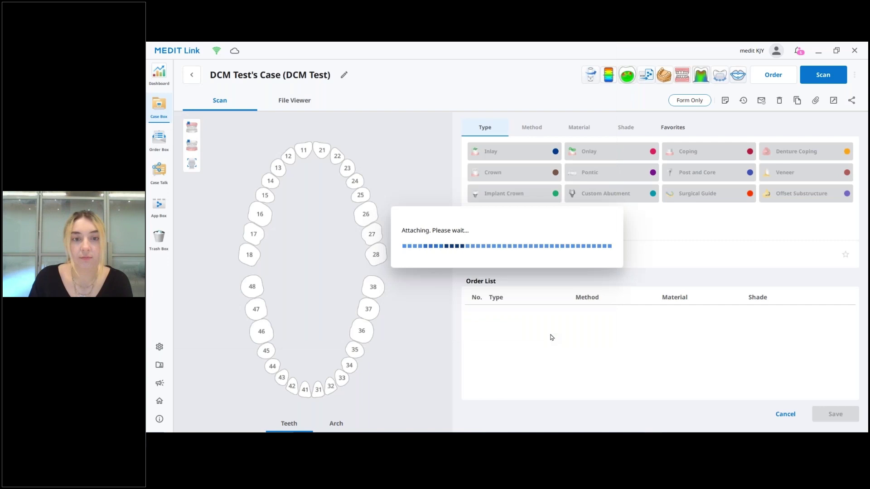
Try to preview the attached lower antagonist and upper preparation DCM files in the case's file viewer
left_click(292, 109)
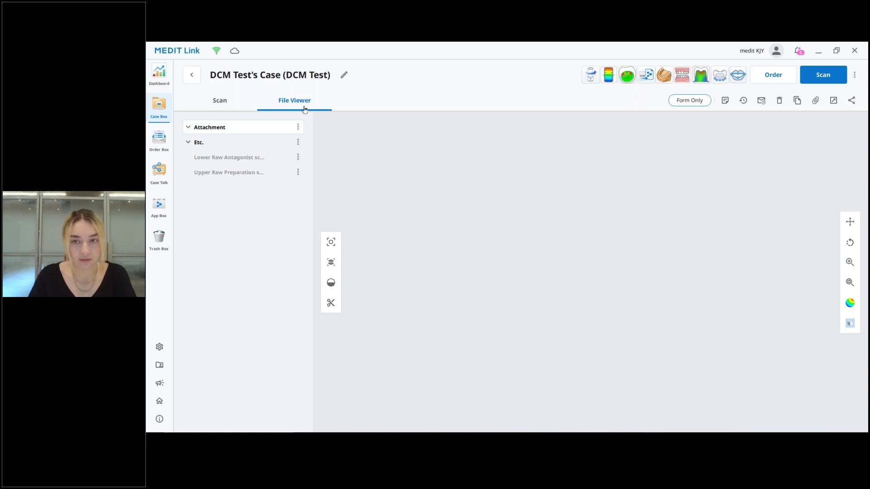
left_click(250, 163)
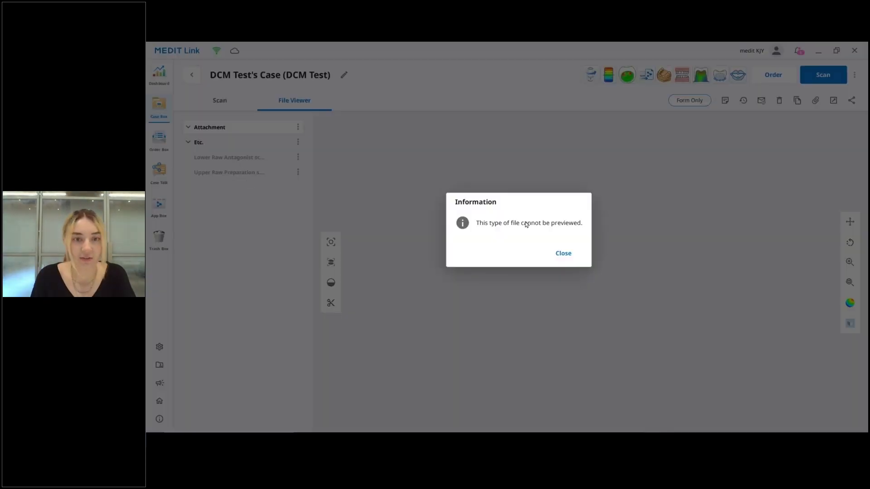
left_click(563, 253)
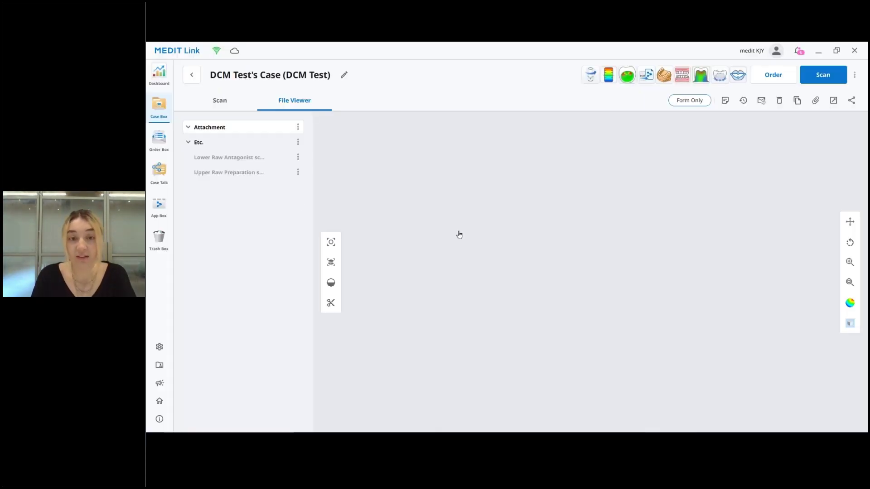
left_click(235, 172)
left_click(562, 253)
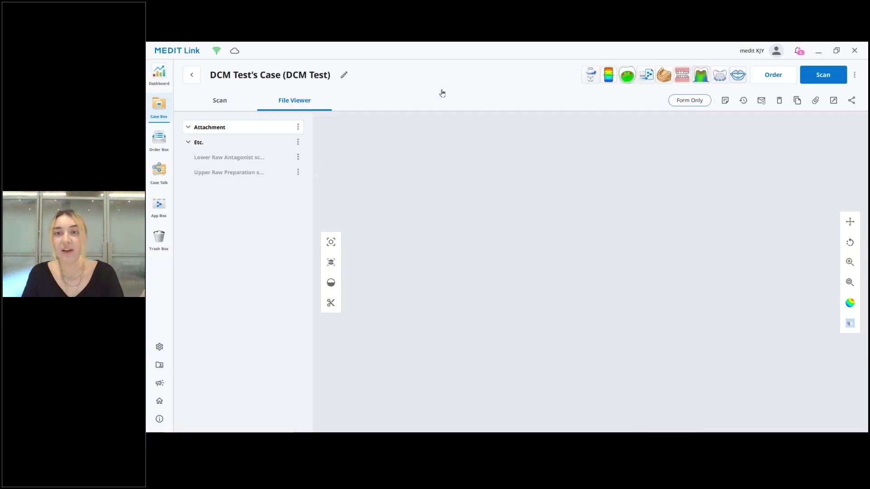
Convert both attached DCM files with Medit DCM Converter, and inspect the converted 3D models and the original files under Etc
left_click(645, 78)
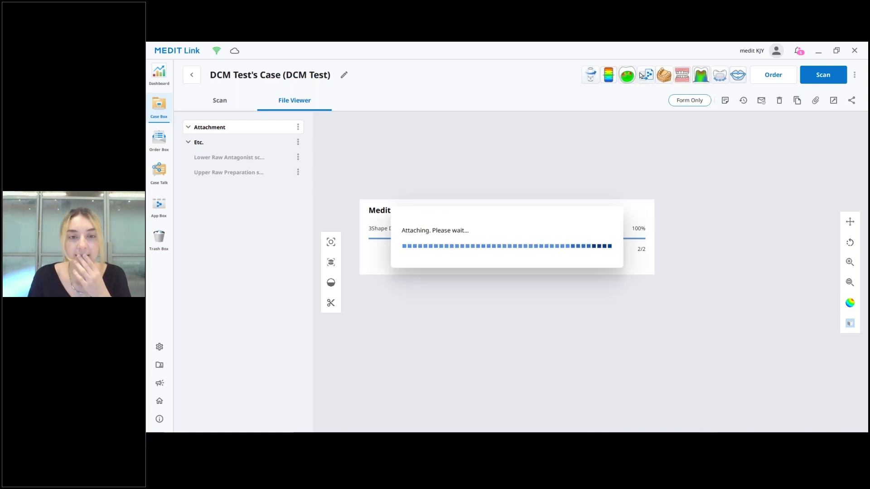
left_click(570, 272)
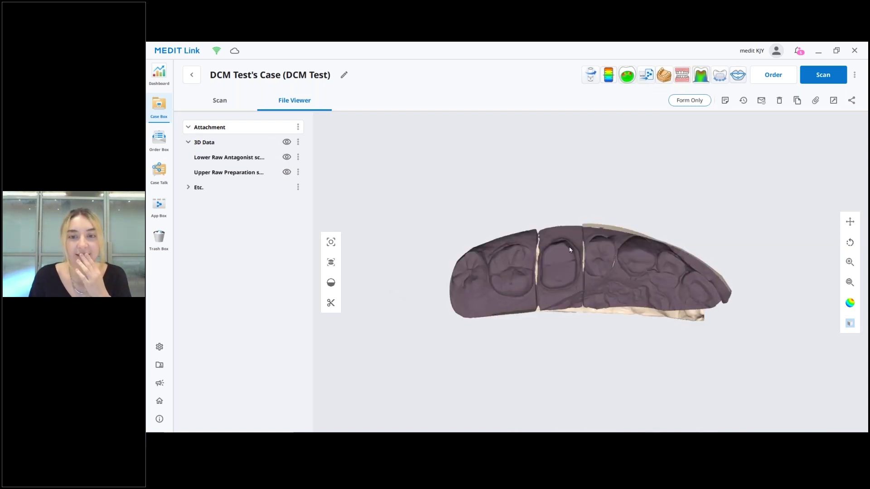
right_click_drag(569, 249, 553, 386)
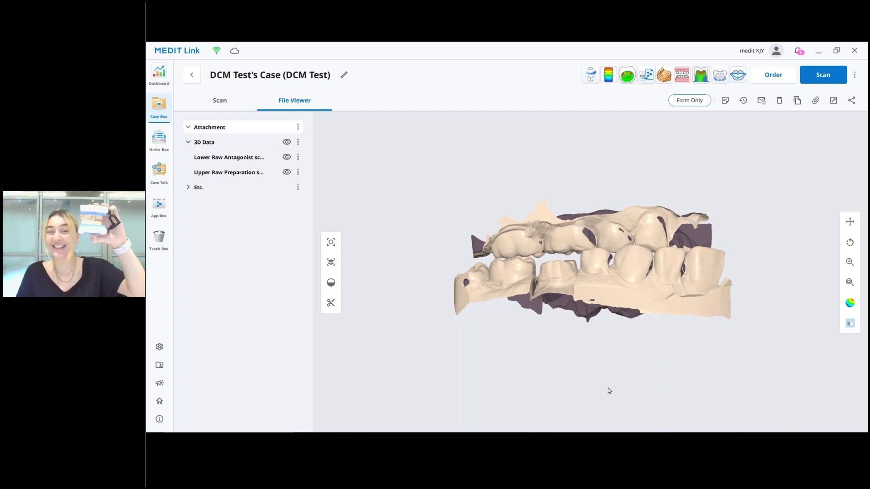
right_click_drag(607, 390, 625, 361)
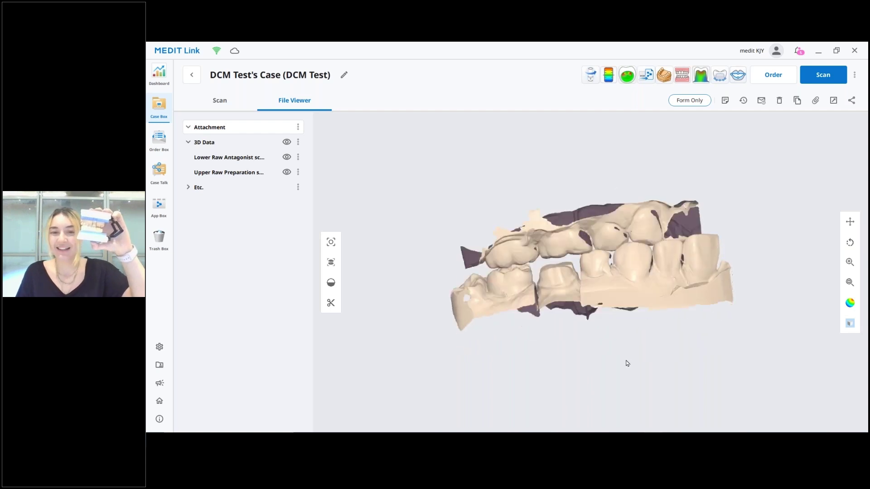
left_click(187, 188)
mouse_move(204, 159)
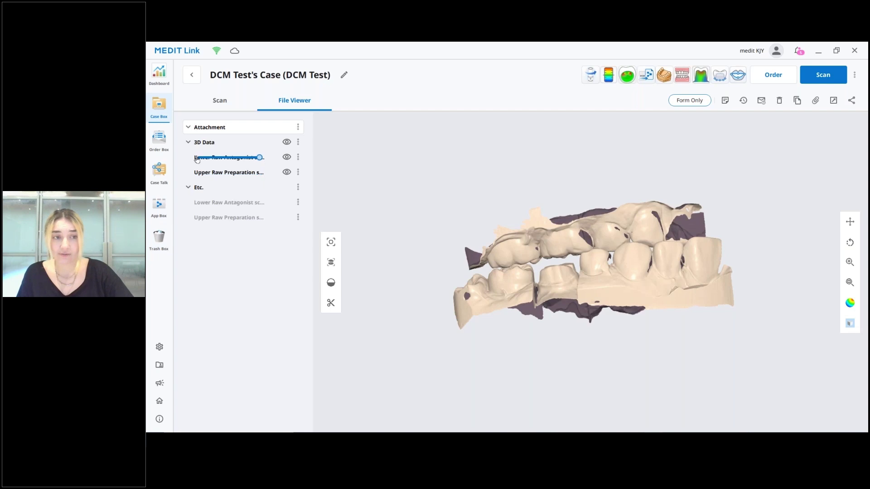
mouse_move(260, 176)
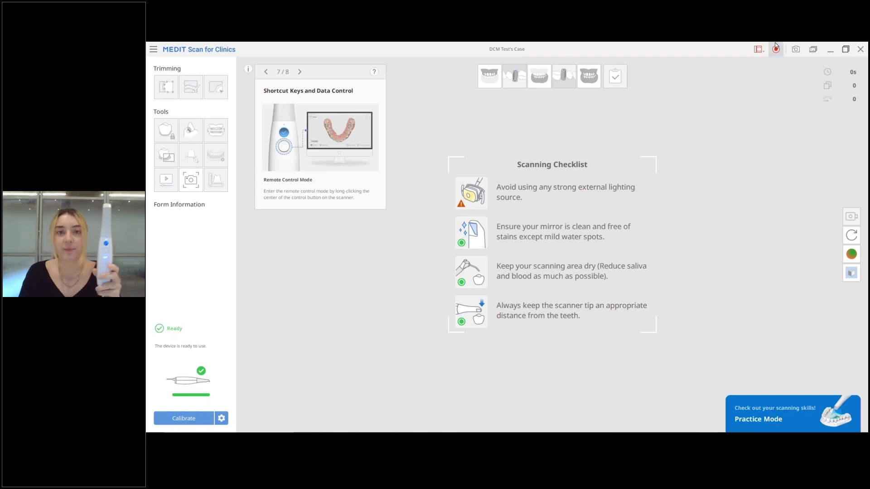
In Medit Scan for Clinics, import Upper Raw Preparation scan from DCM Test's Case into the maxilla stage and inspect the model
left_click(496, 82)
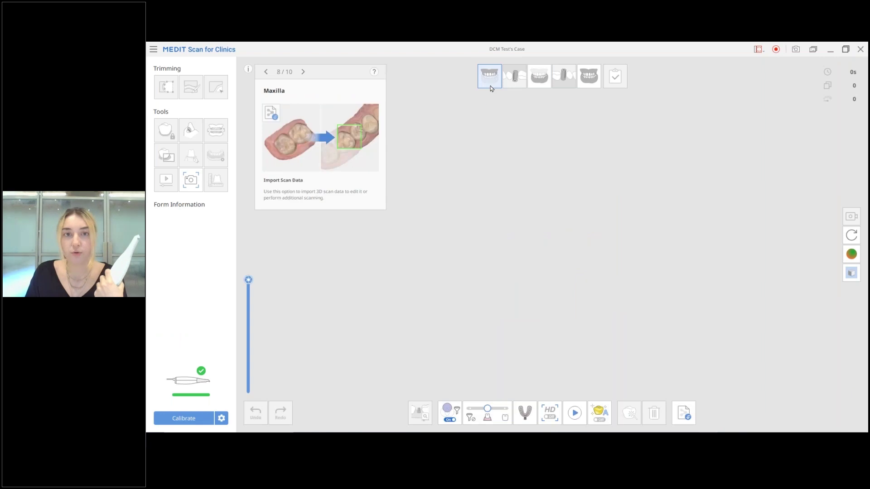
left_click(679, 411)
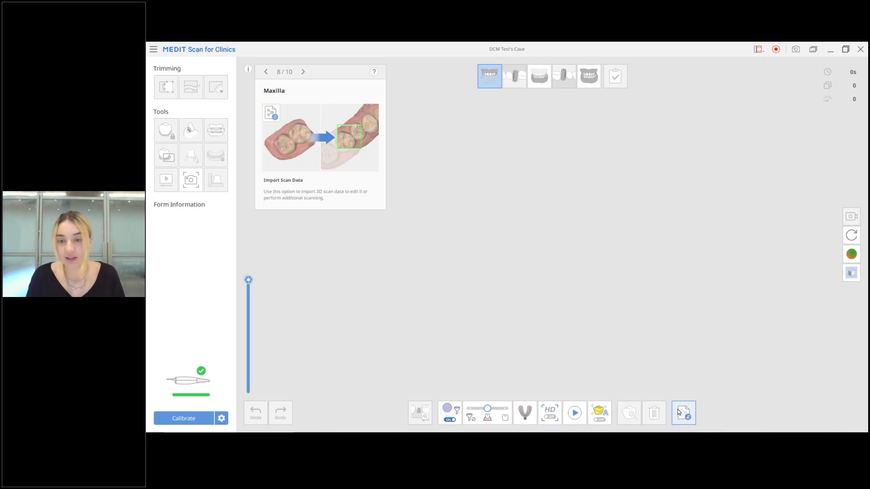
left_click(362, 212)
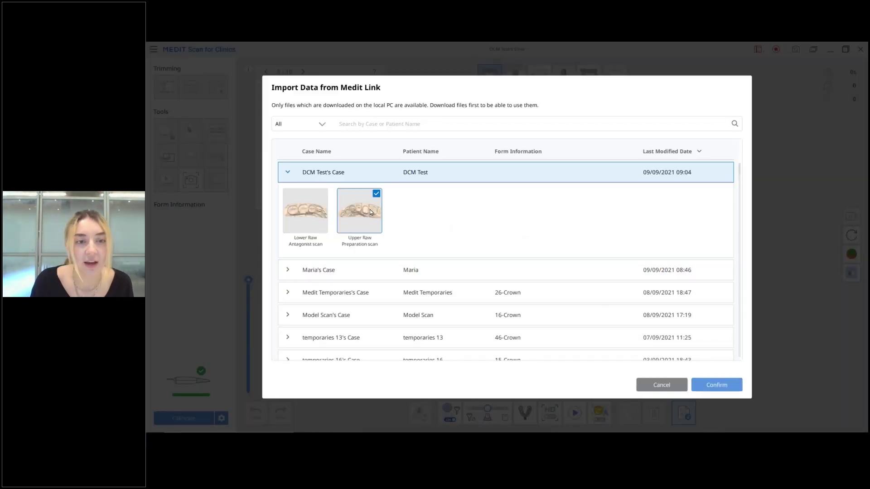
left_click(722, 389)
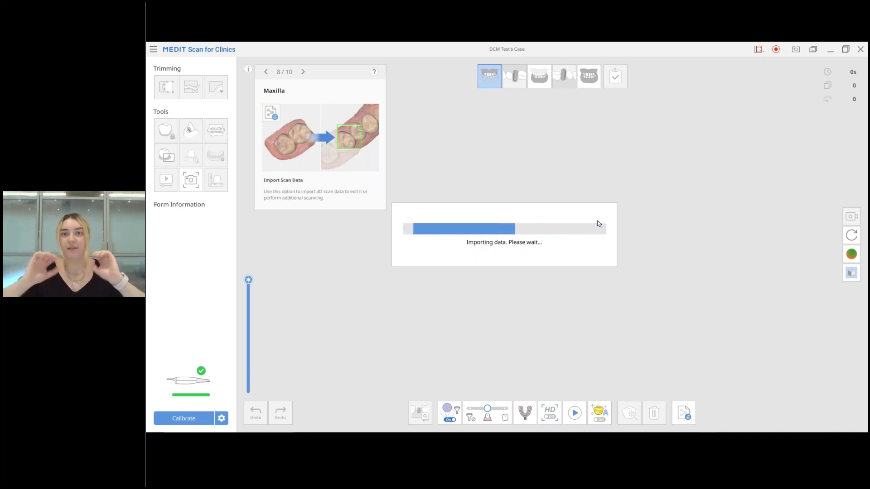
right_click_drag(564, 202, 600, 286)
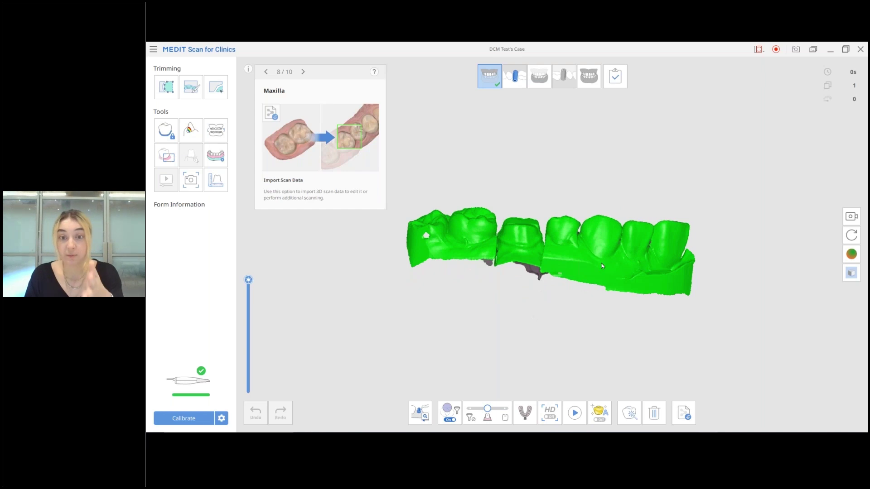
right_click_drag(602, 266, 592, 289)
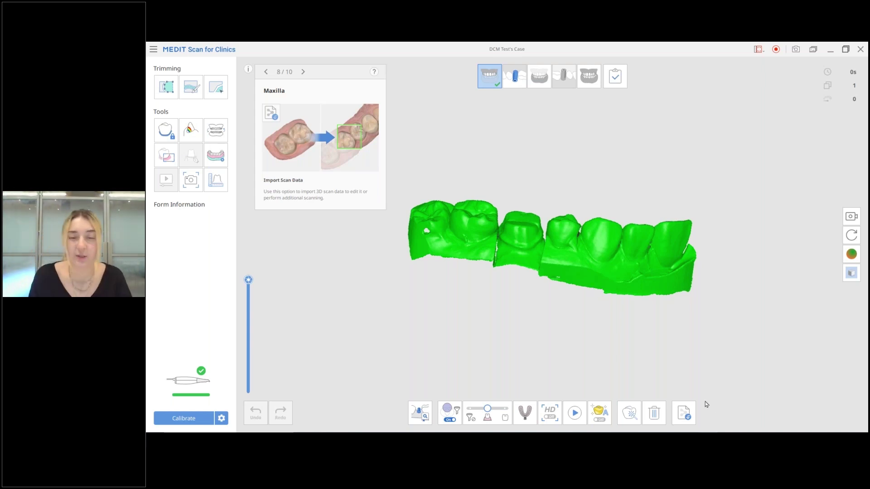
right_click_drag(605, 326, 551, 254)
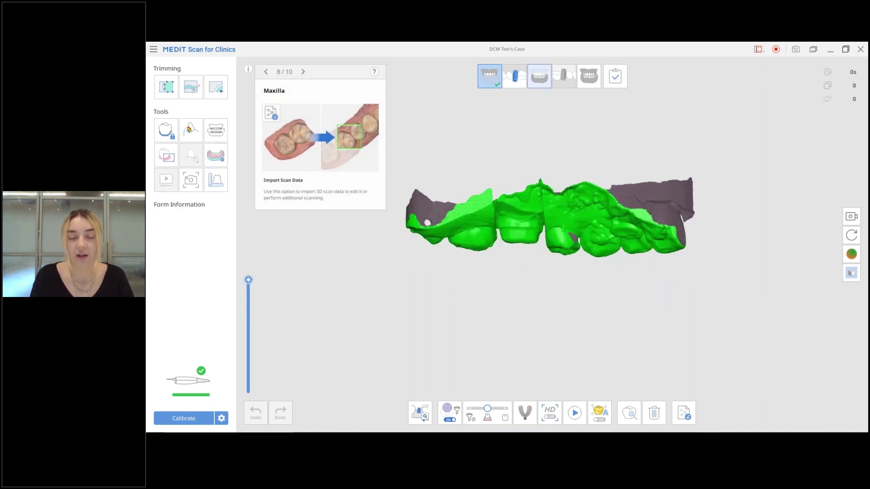
Import Lower Raw Antagonist scan from DCM Test's Case into the mandible stage
left_click(543, 83)
left_click(683, 405)
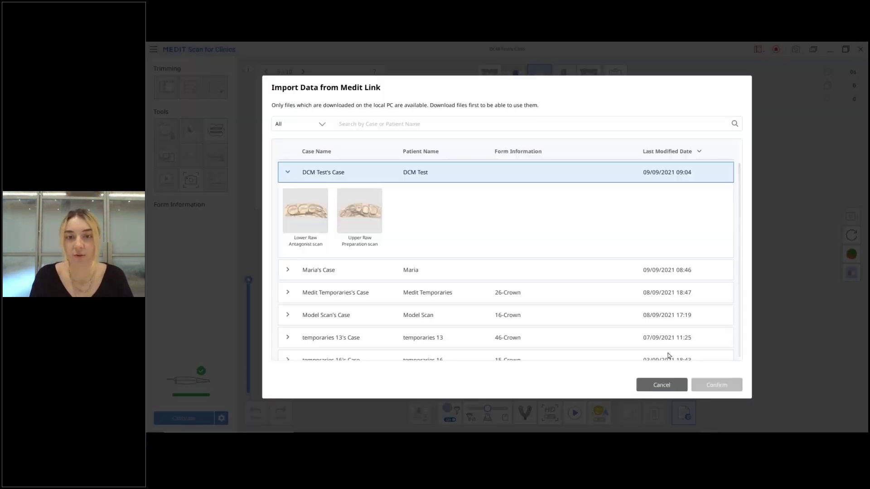
left_click(317, 217)
left_click(716, 384)
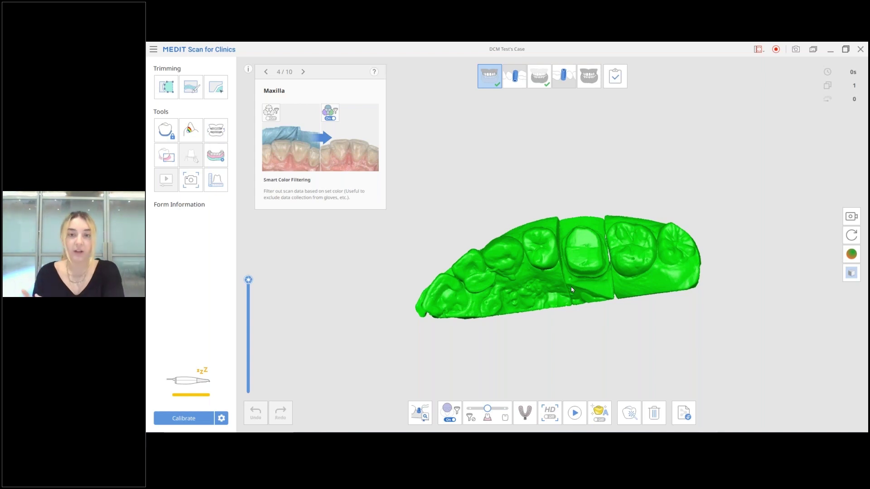
Use Polyline Trimming to cut away the outlined area at the prepared tooth in the maxilla scan
left_click(158, 88)
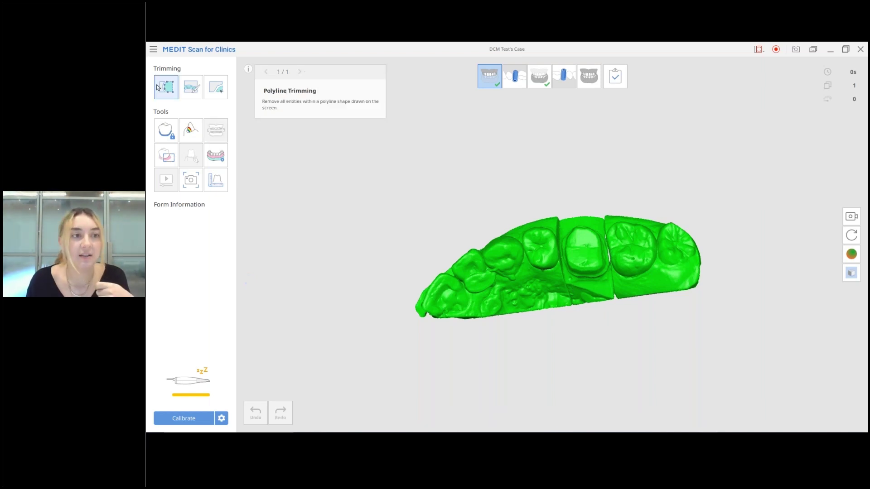
mouse_move(562, 220)
left_mouse_down()
mouse_move(577, 312)
mouse_move(598, 305)
mouse_move(607, 255)
mouse_move(597, 213)
left_mouse_up()
mouse_move(602, 242)
left_mouse_down()
mouse_move(611, 312)
mouse_move(594, 308)
mouse_move(566, 276)
mouse_move(567, 206)
left_mouse_up()
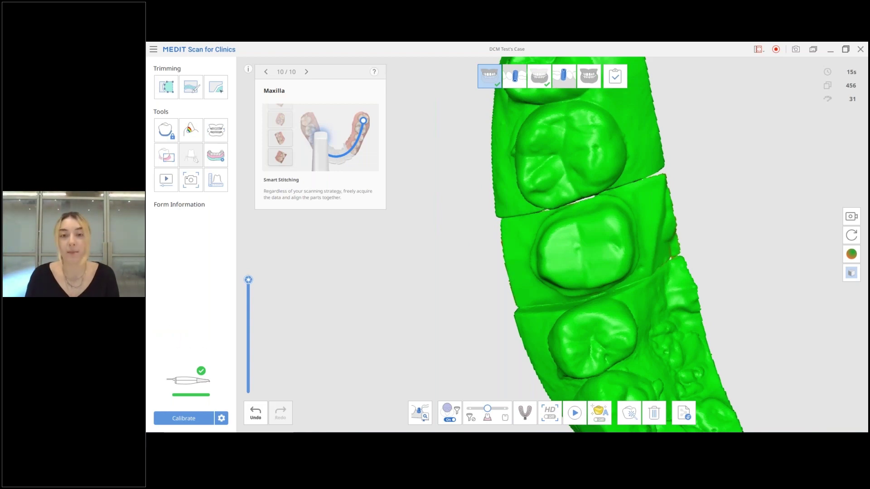
Dismiss the Remote Control Mode notice, scan additional data over the trimmed preparation in the maxilla stage, and switch to the occlusion stage
mouse_move(248, 280)
left_mouse_down()
mouse_move(248, 330)
mouse_move(249, 282)
left_mouse_up()
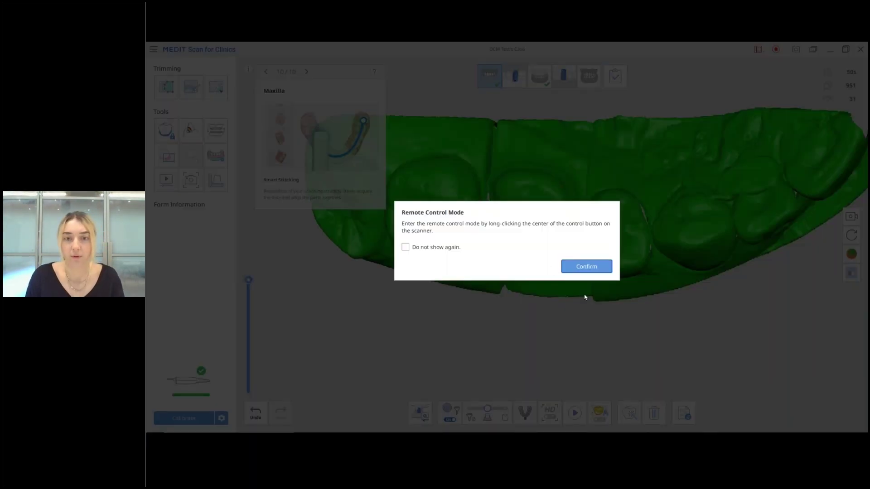
left_click(589, 270)
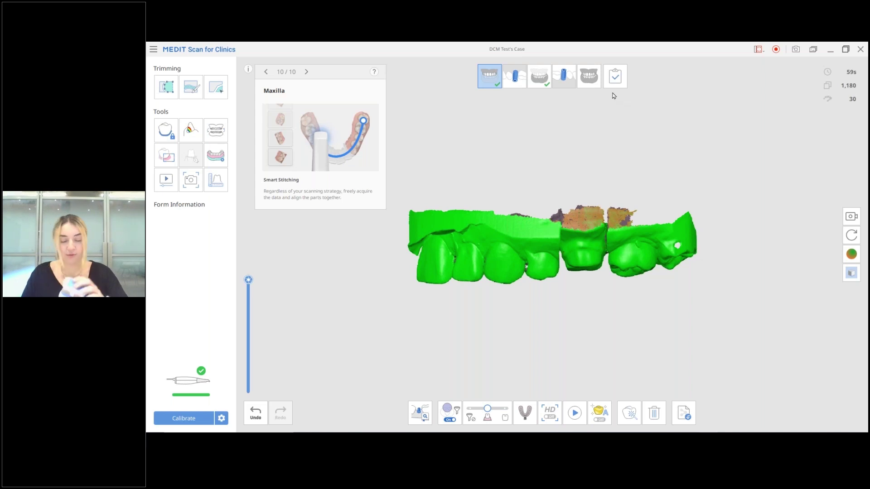
left_click(592, 78)
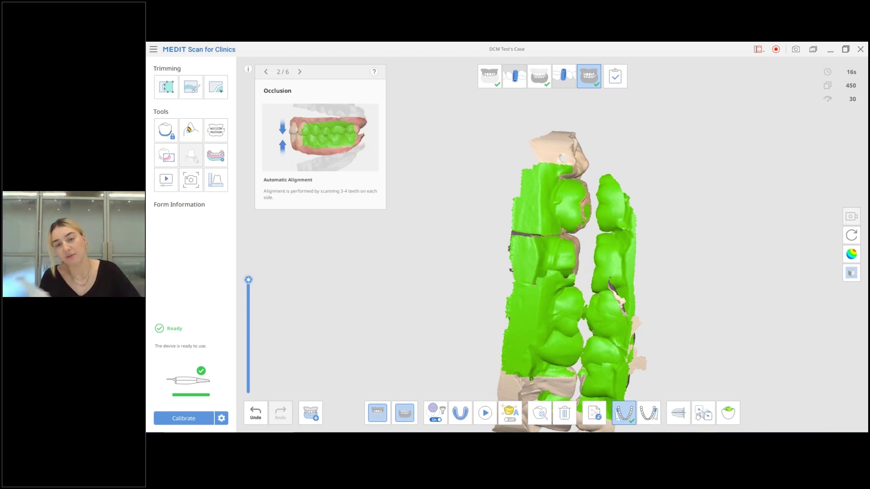
Inspect the occlusion alignment of the maxilla and mandible scans from several sides
right_click_drag(681, 310, 586, 154)
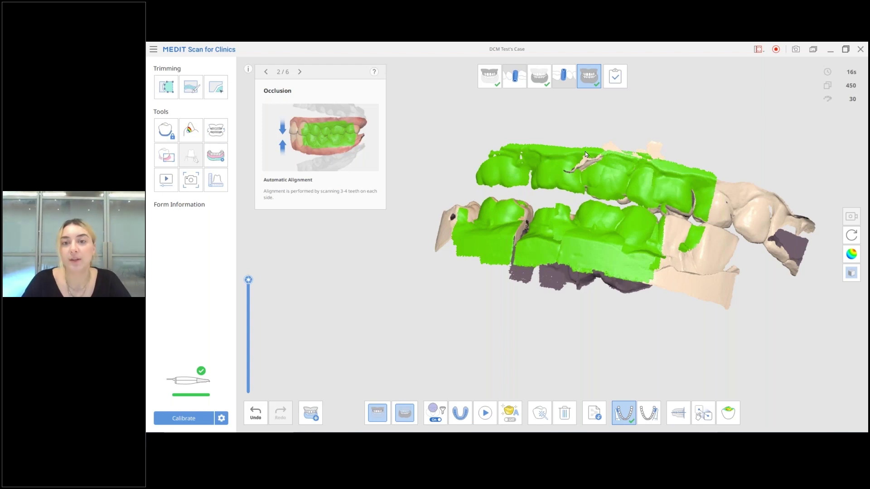
right_click_drag(579, 108, 581, 222)
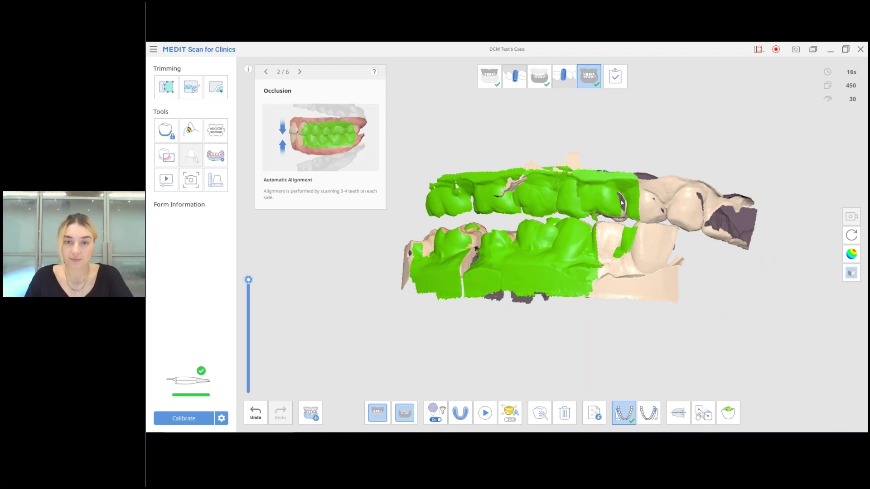
mouse_move(604, 200)
right_mouse_down()
mouse_move(636, 196)
mouse_move(687, 355)
mouse_move(471, 117)
mouse_move(340, 179)
mouse_move(619, 252)
mouse_move(478, 293)
mouse_move(596, 184)
mouse_move(602, 208)
right_mouse_up()
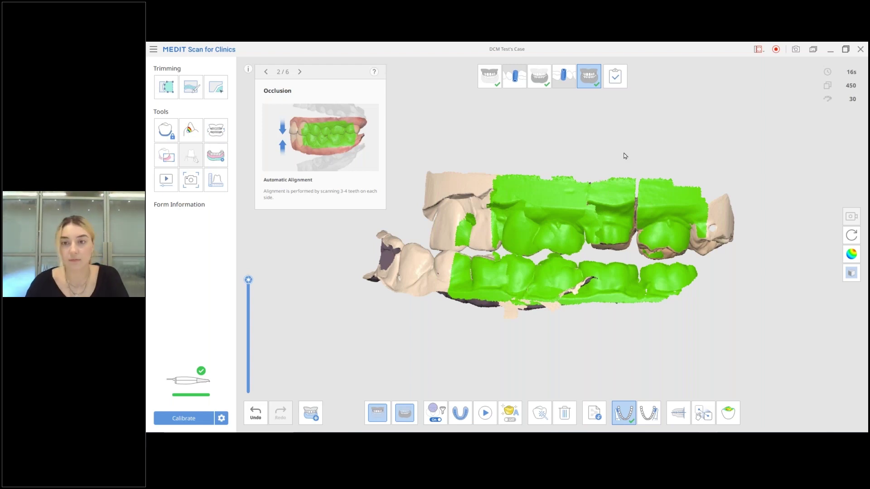
right_click_drag(551, 205, 691, 202)
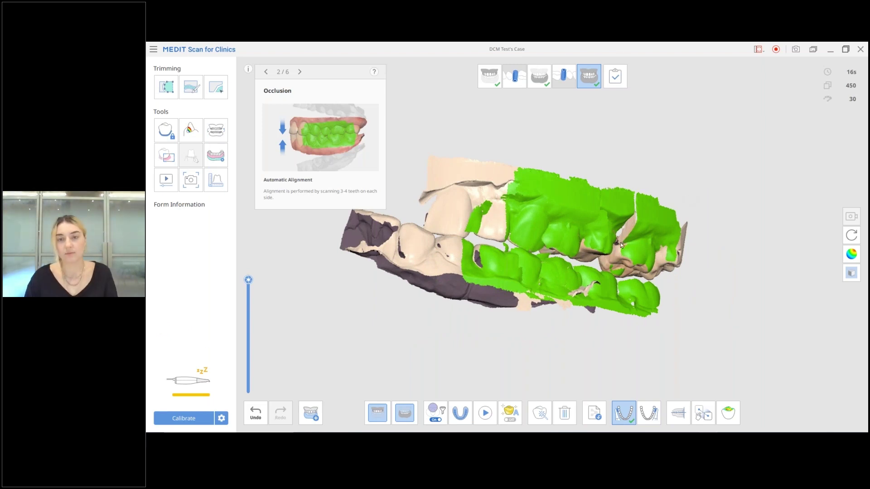
right_click_drag(621, 243, 616, 249)
scroll(616, 249, "down", 3)
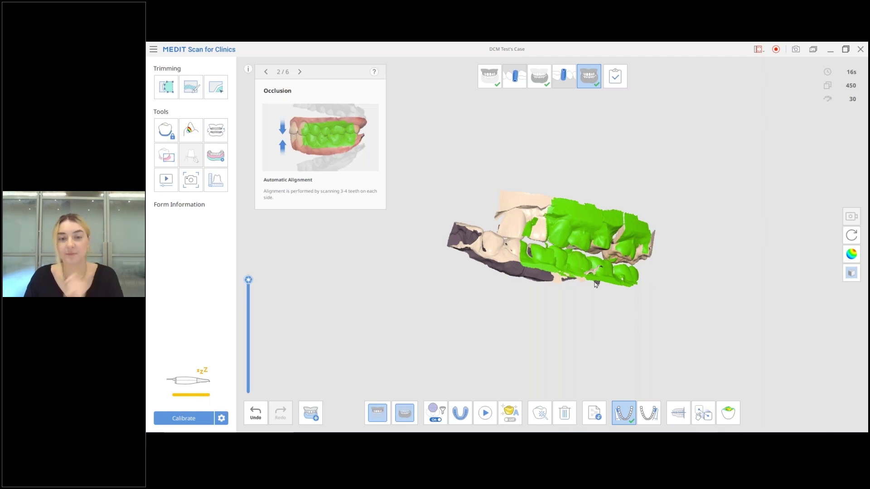
right_click_drag(566, 262, 602, 113)
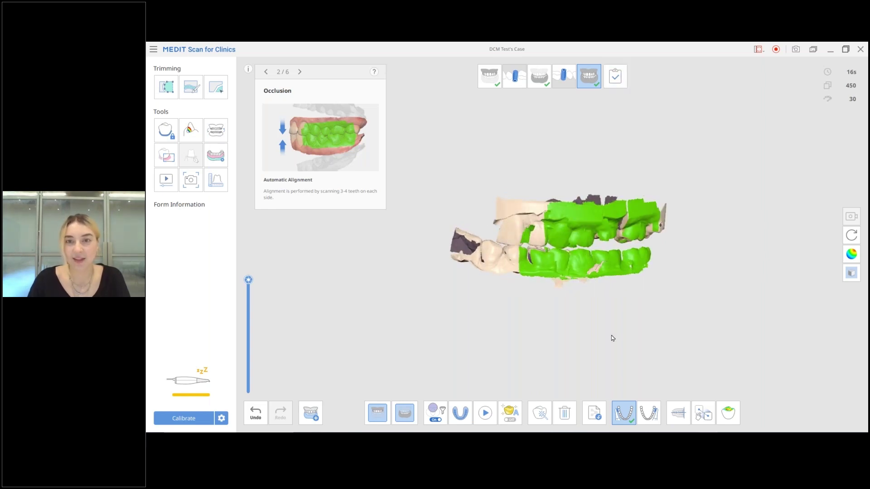
right_click_drag(526, 232, 612, 78)
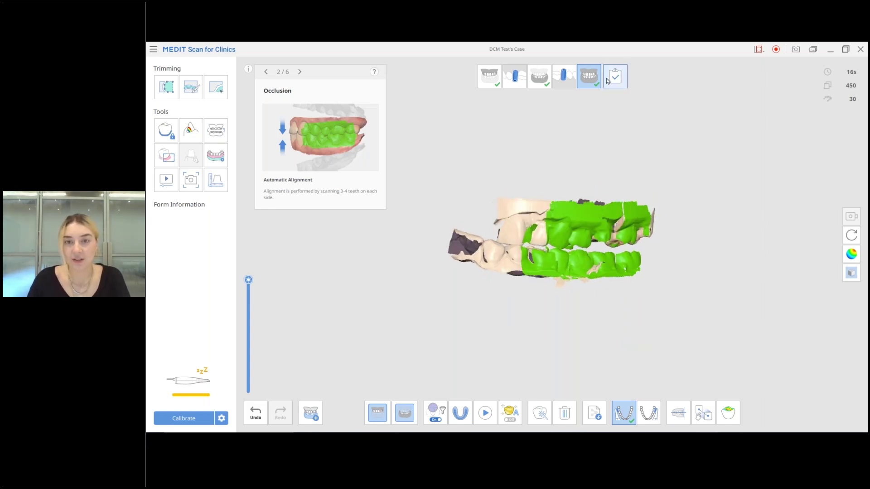
Complete the scan, review the data processing options including Create 3D Printable Model, and start processing with the first option
left_click(615, 76)
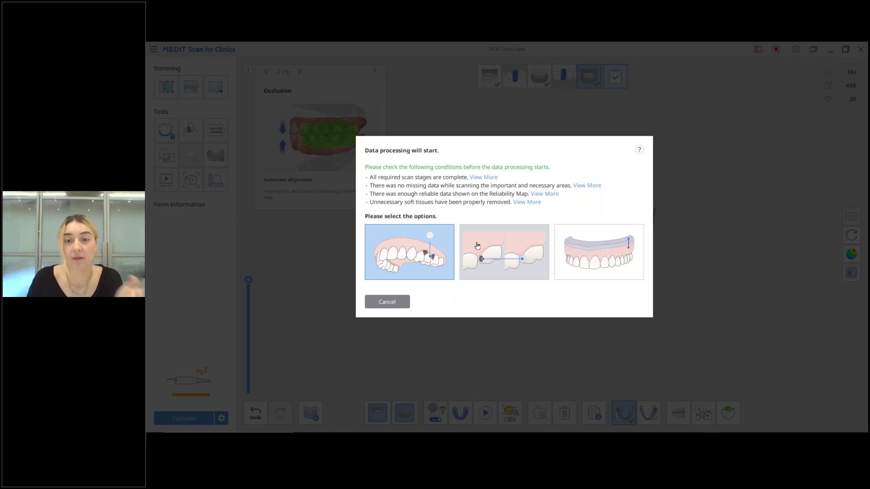
mouse_move(478, 246)
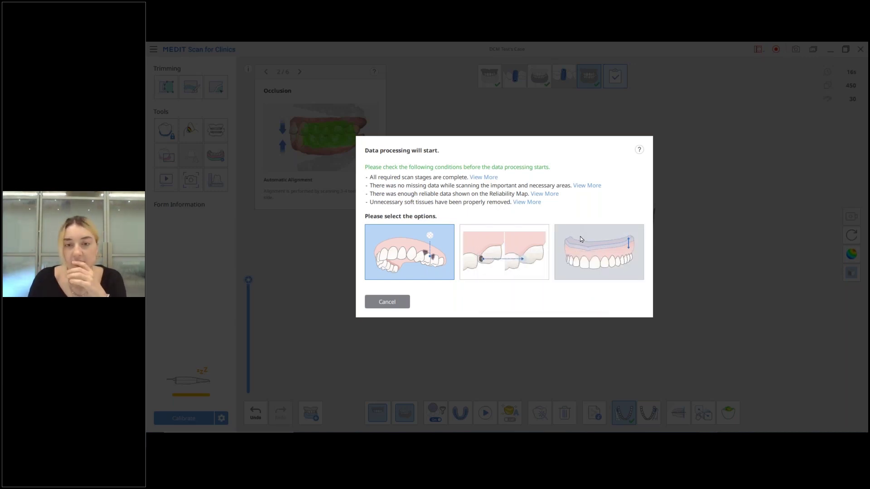
mouse_move(581, 239)
mouse_move(603, 255)
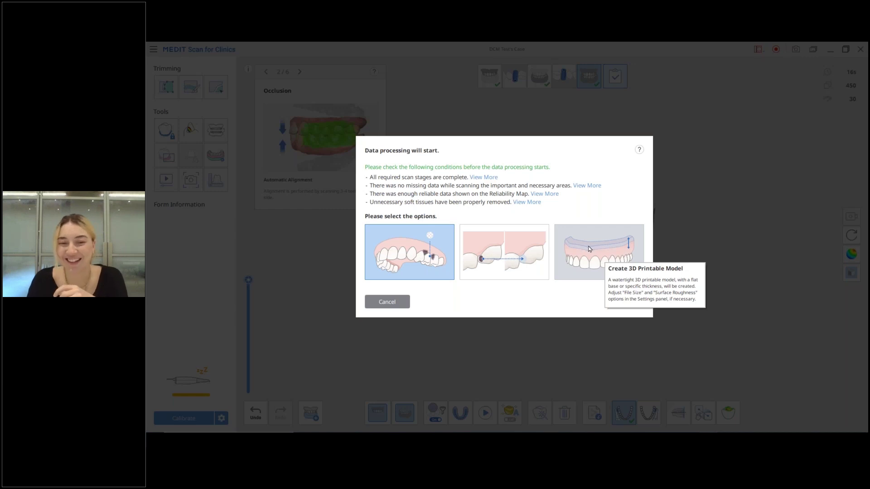
left_click(418, 264)
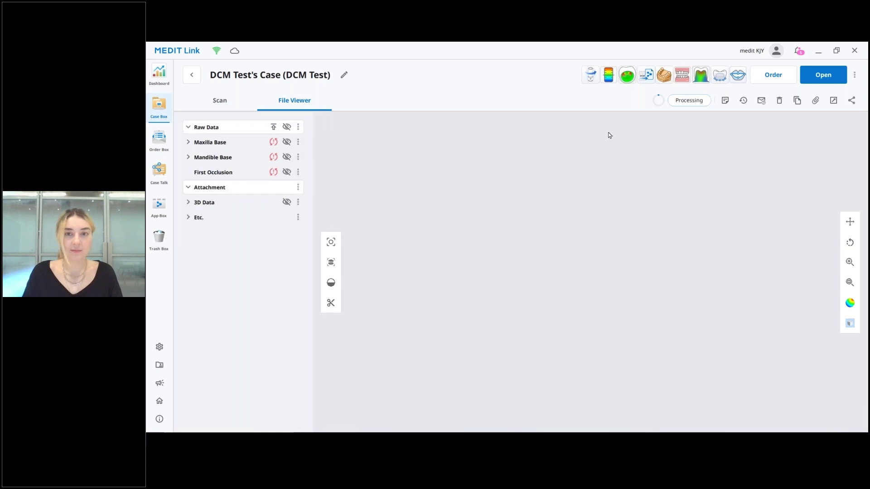
In the Medit Link file viewer, expand the attached 3D Data, examine the converted scans together, and hide them again
left_click(189, 202)
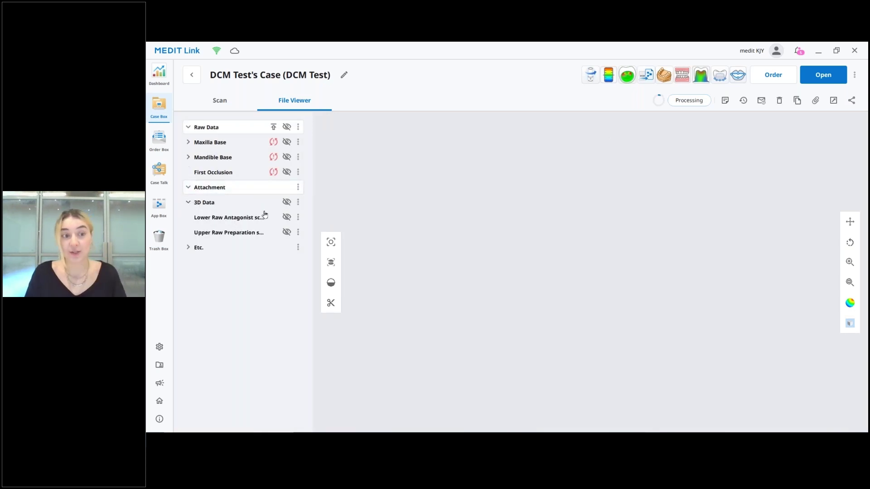
left_click(286, 216)
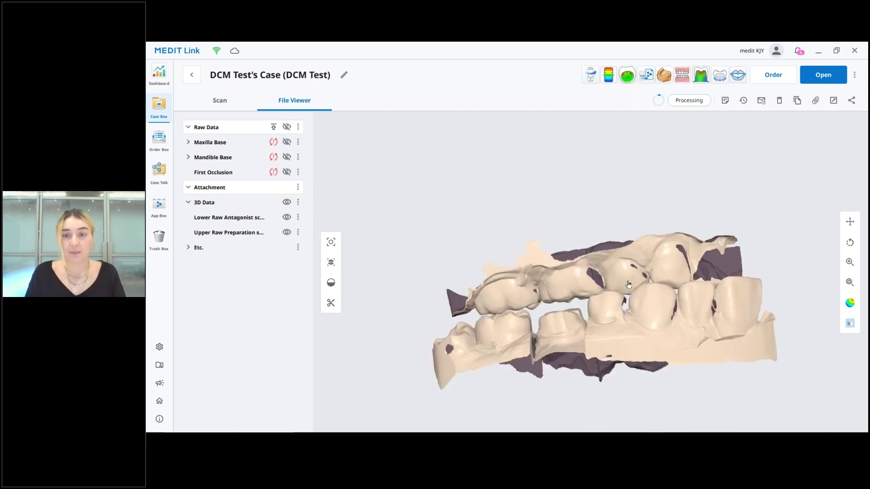
right_click_drag(613, 264, 308, 194)
left_click(287, 203)
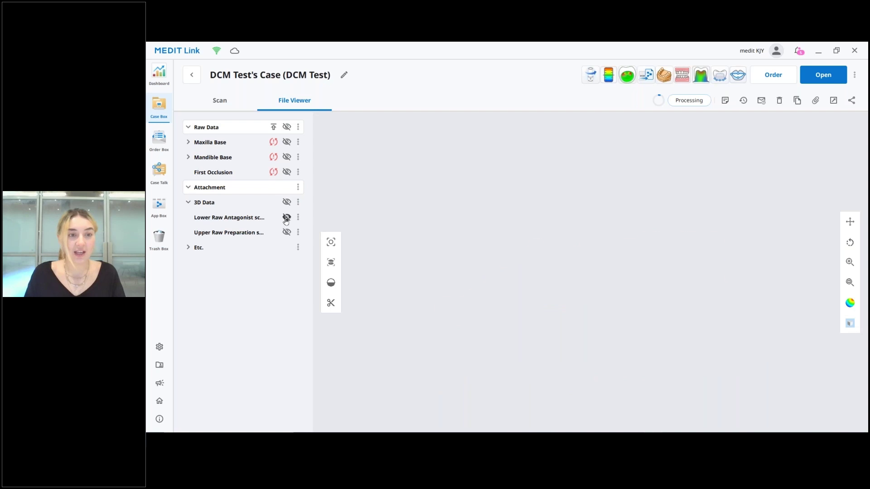
Display the raw Maxilla Base, Mandible Base and First Occlusion without the attached antagonist scan, and examine the bite from different angles
left_click(286, 217)
left_click(286, 142)
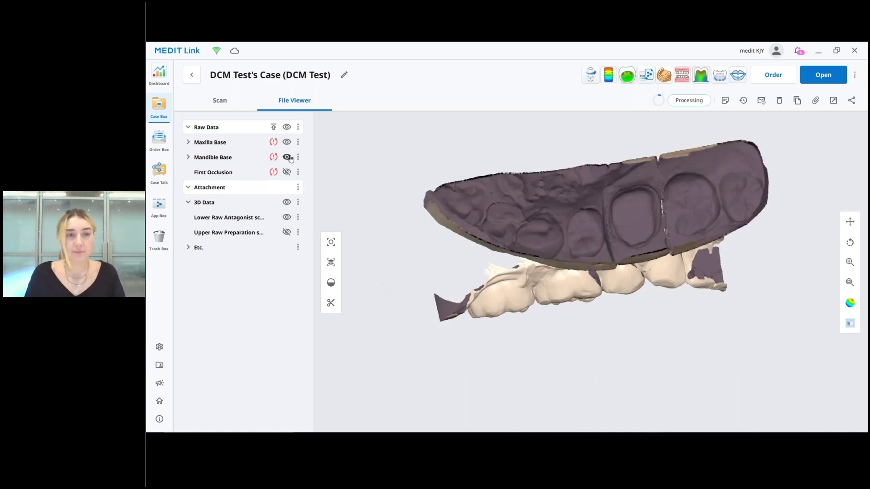
left_click(286, 157)
left_click(287, 218)
left_click(287, 172)
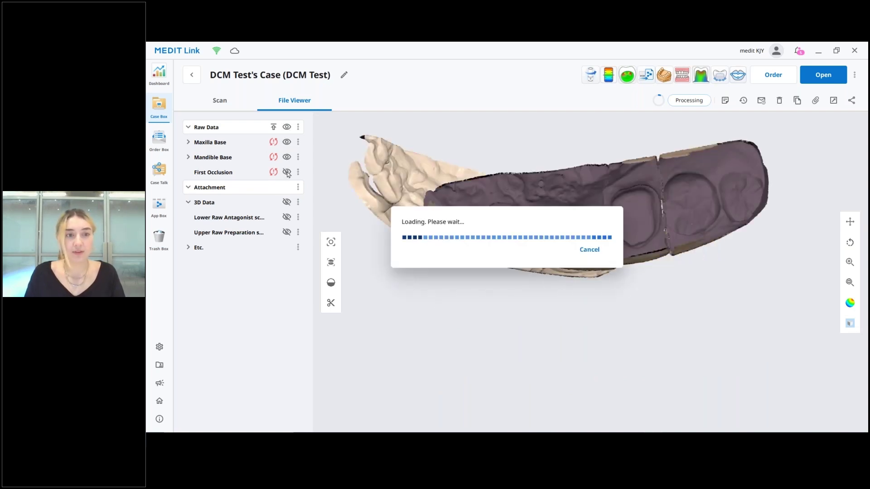
left_click_drag(532, 194, 693, 290)
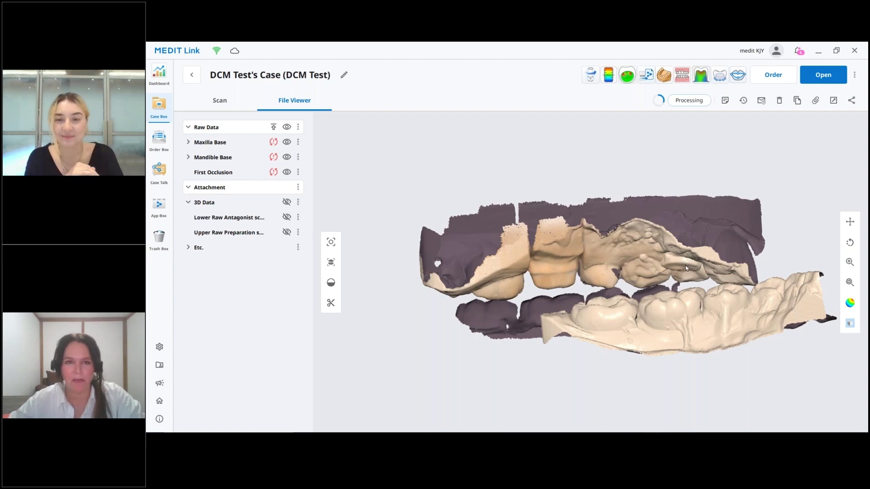
right_click_drag(604, 299, 330, 346)
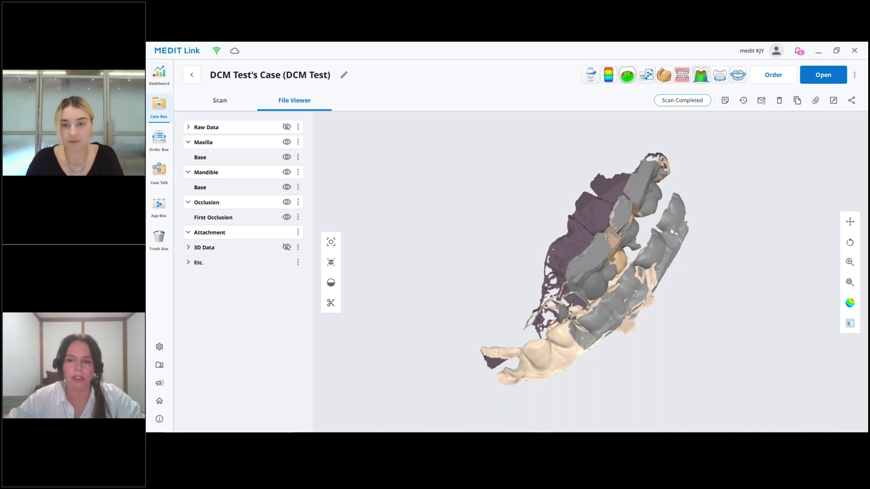
Examine the processed maxilla, mandible and occlusion, compare them with the attached 3D Data, and hide the attached data again
right_click_drag(668, 358, 566, 213)
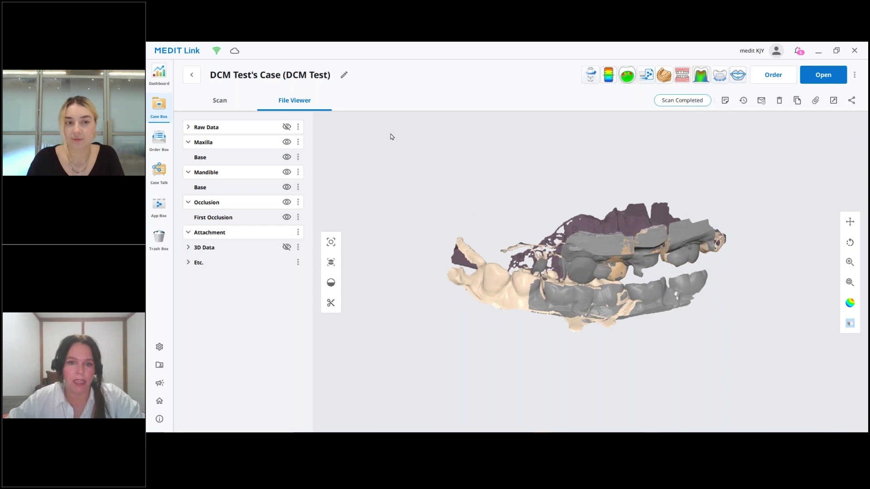
left_click(286, 247)
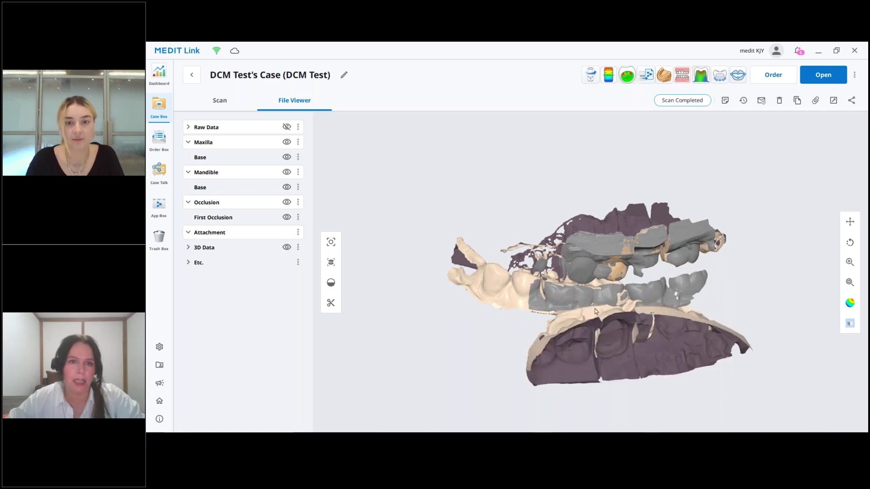
right_click_drag(596, 311, 610, 296)
left_click(286, 247)
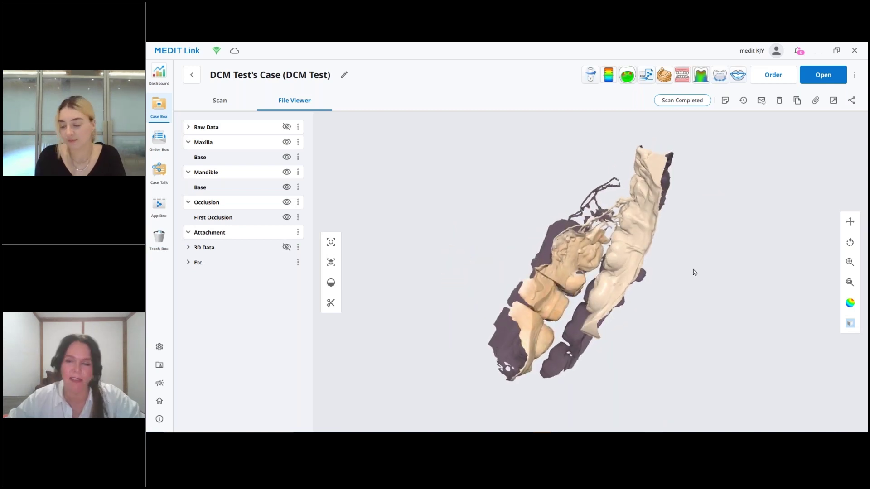